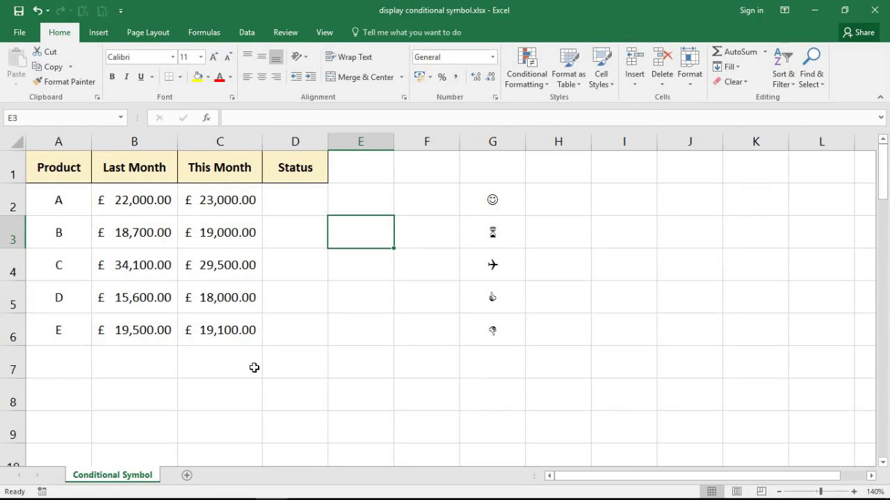
Step: Point out the Status cells D2:D6 and the This Month value in C2
left_click(285, 206)
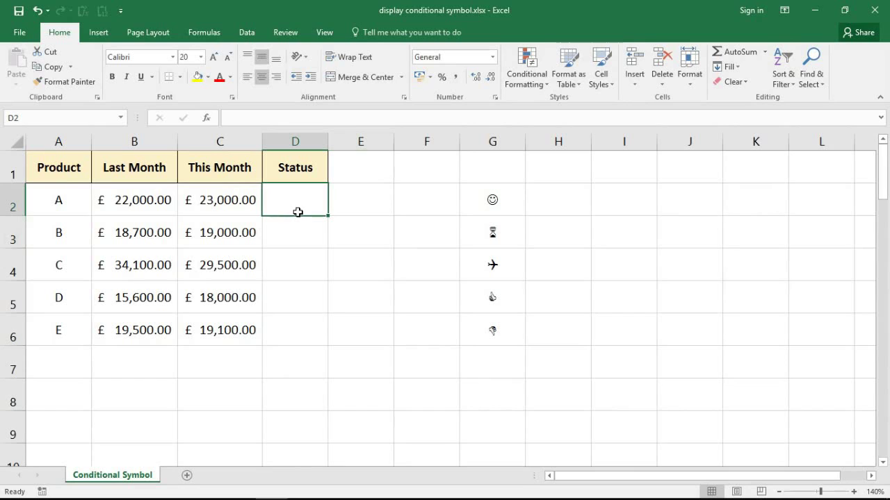
left_click_drag(297, 215, 288, 322)
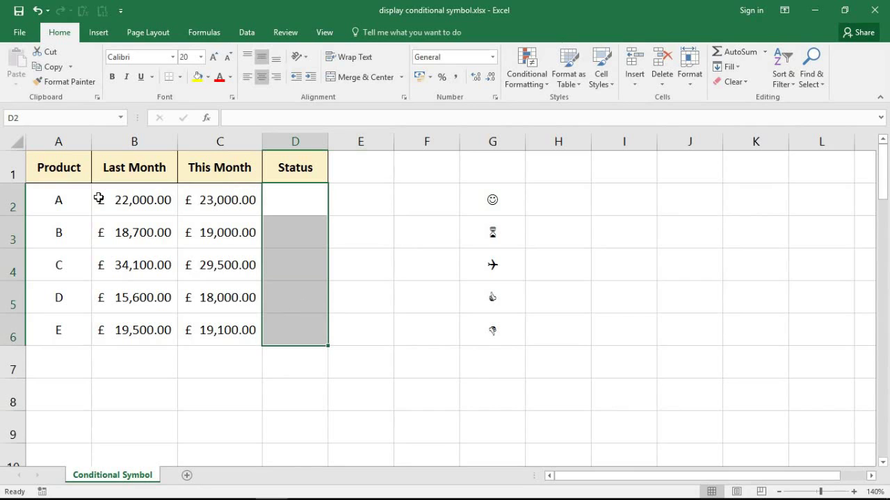
left_click(179, 192)
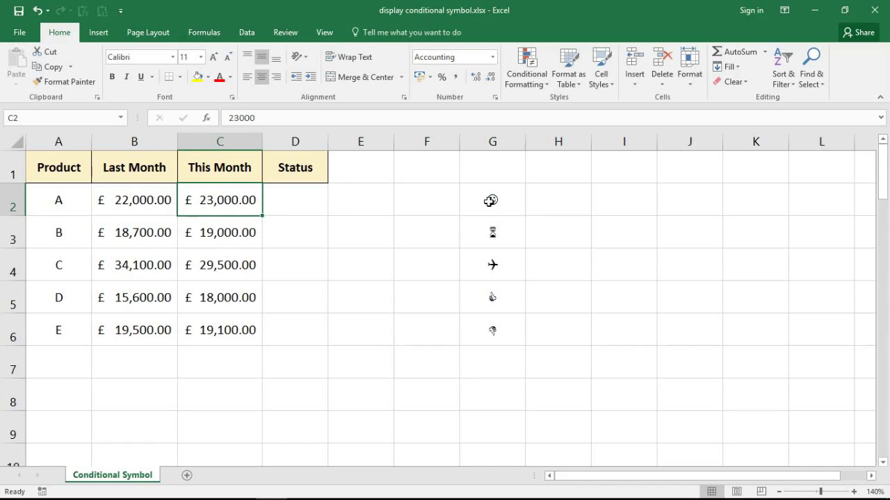
Step: Select the Wingdings sample symbols in G2:G6, ready for font formatting
left_click_drag(490, 201, 485, 325)
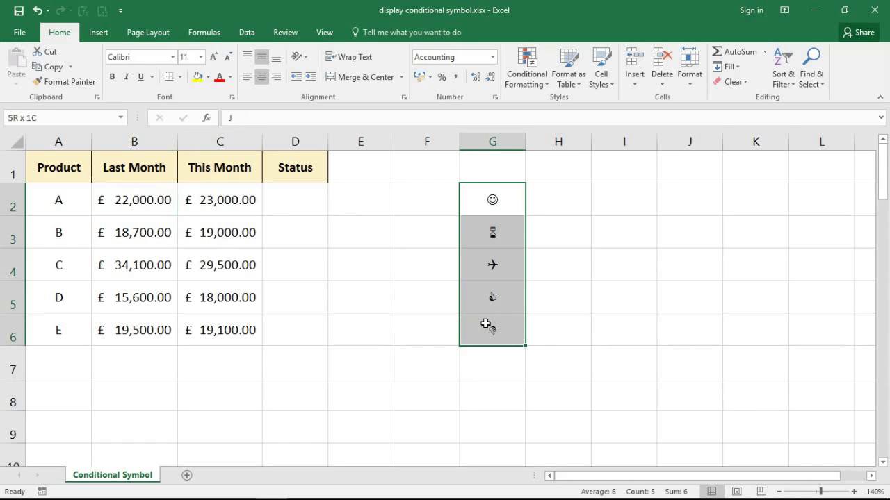
left_click(572, 265)
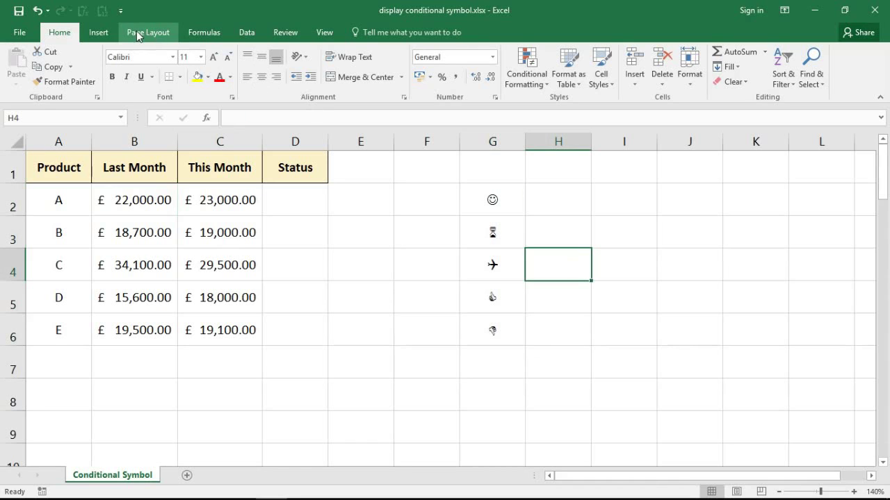
left_click(105, 33)
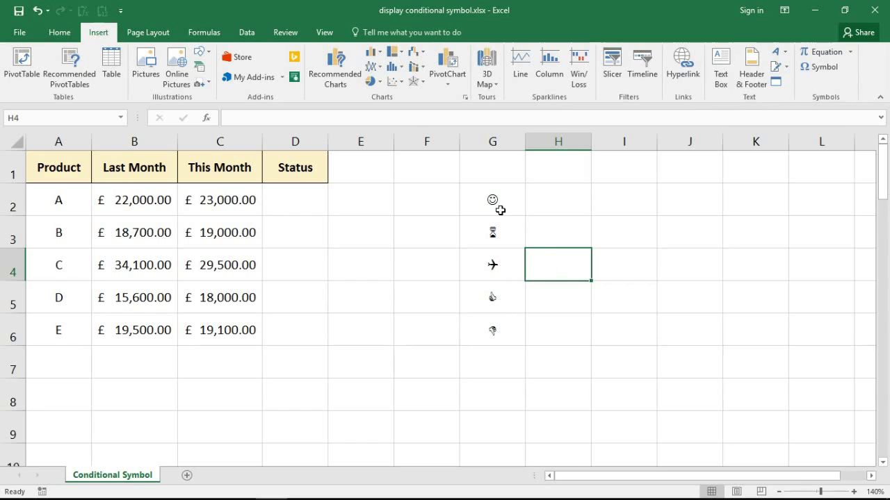
left_click_drag(499, 210, 484, 321)
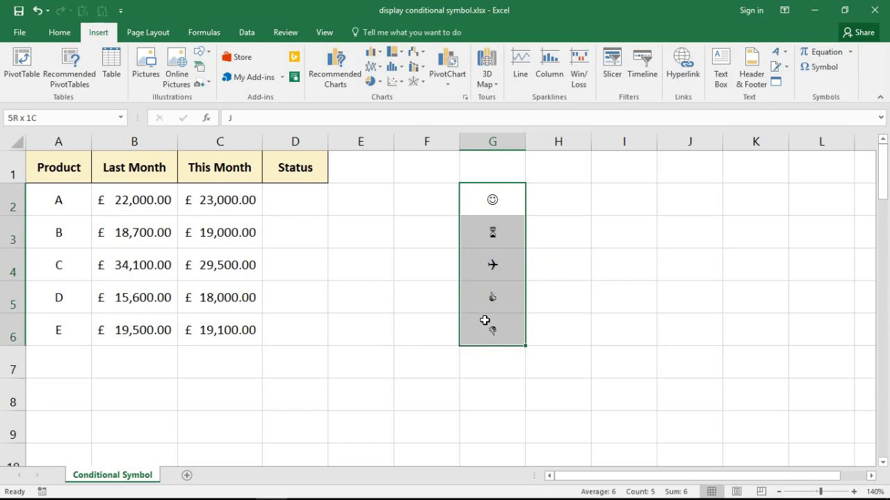
left_click(67, 34)
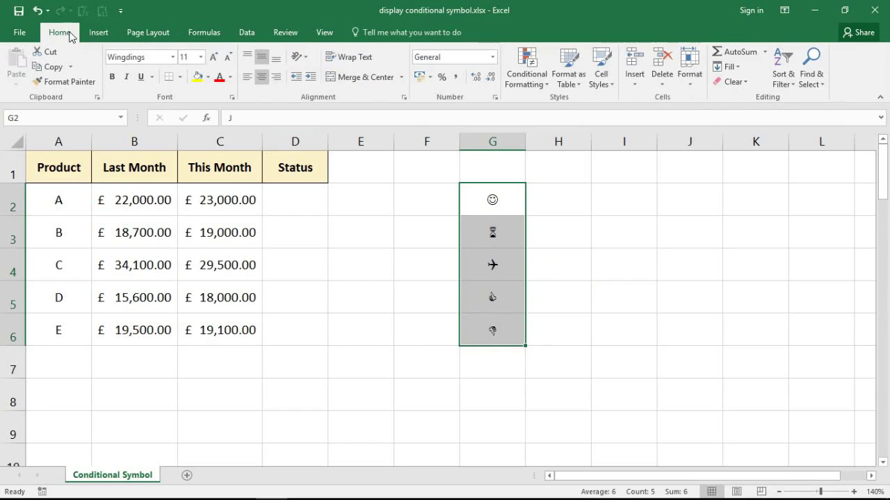
Step: Switch G2:G6 to Calibri, revealing the letters J, 6, Q, C and D
left_click(172, 59)
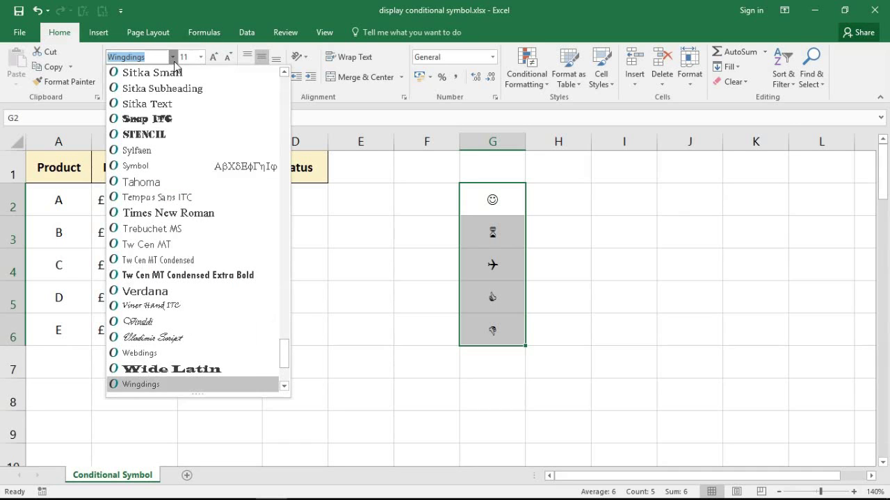
scroll(280, 278, "up", 20)
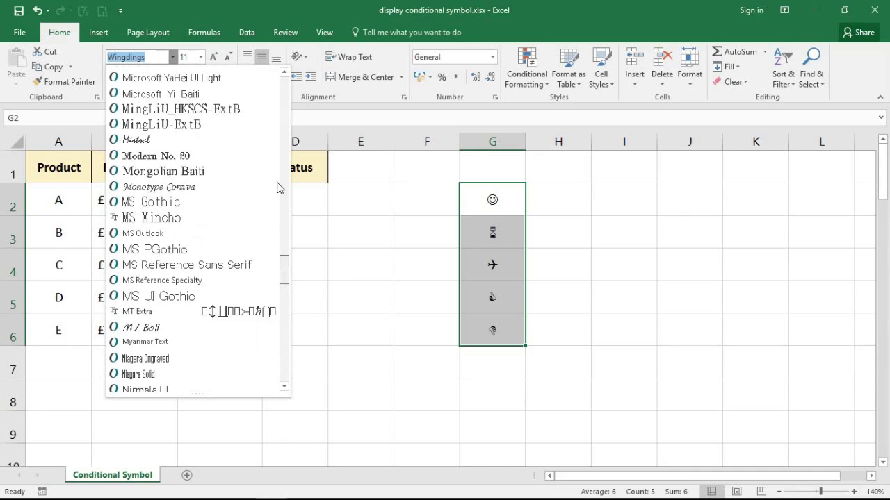
scroll(278, 187, "up", 15)
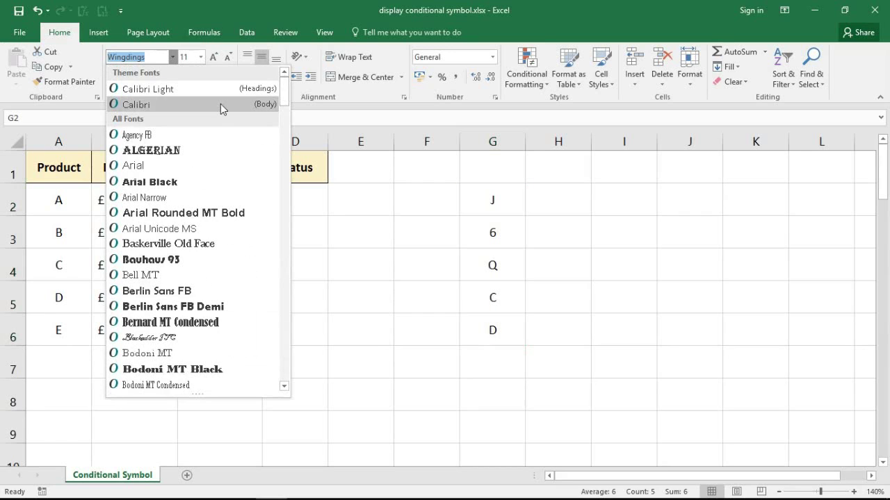
left_click(215, 109)
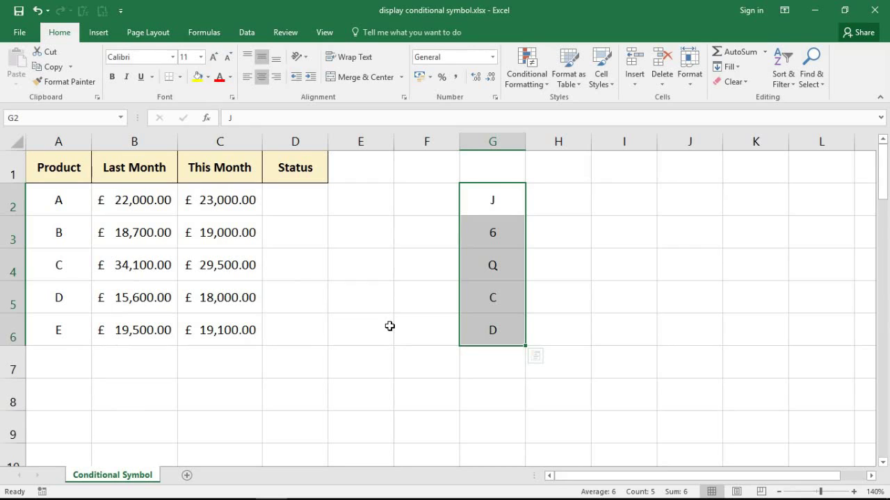
left_click(496, 306)
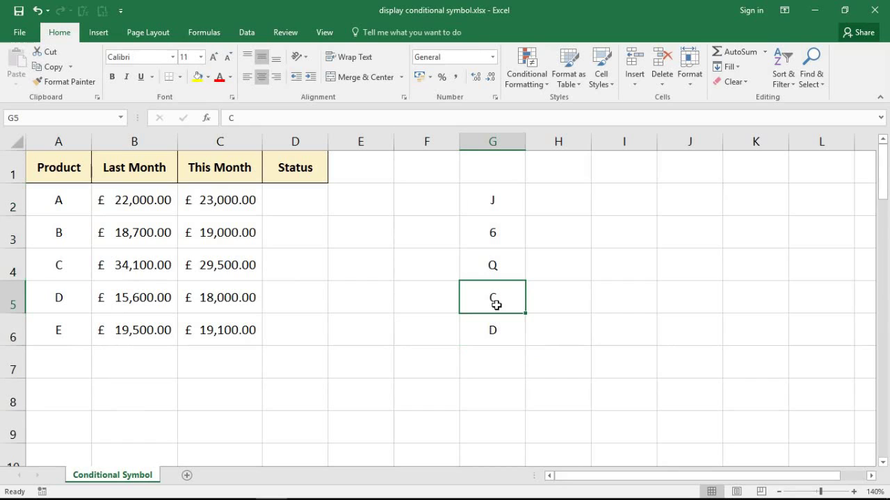
left_click(488, 331)
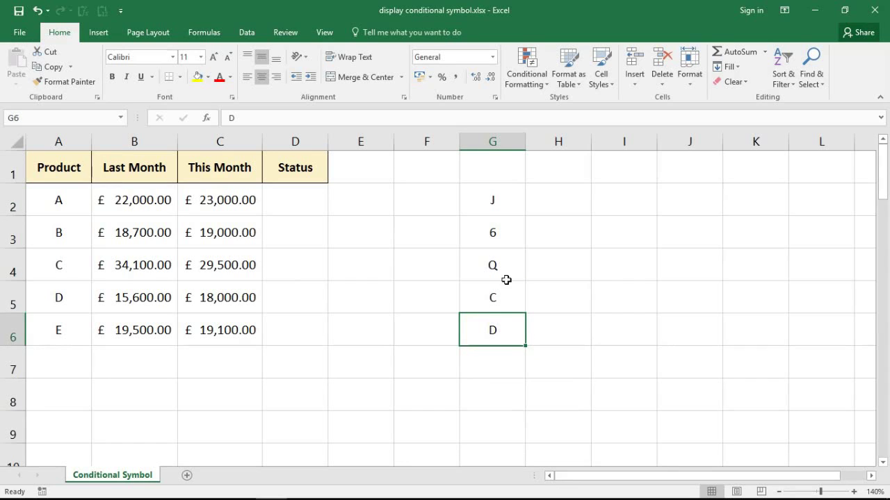
left_click_drag(310, 208, 300, 329)
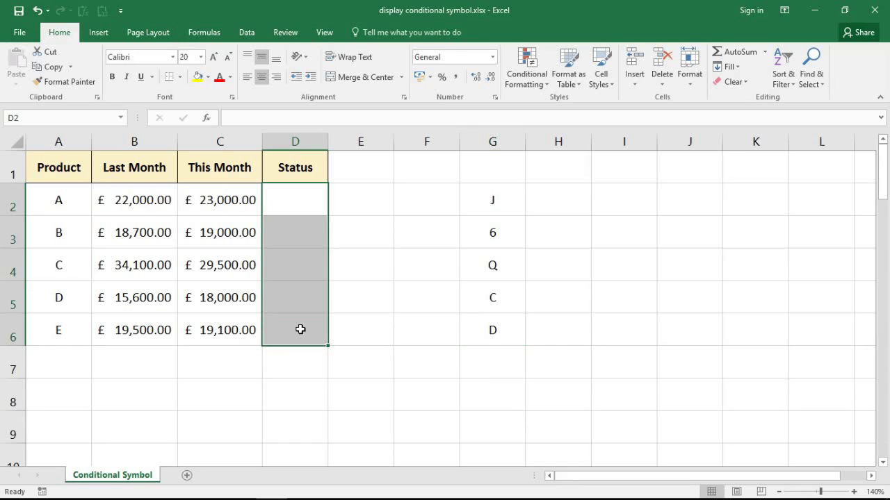
left_click(504, 236)
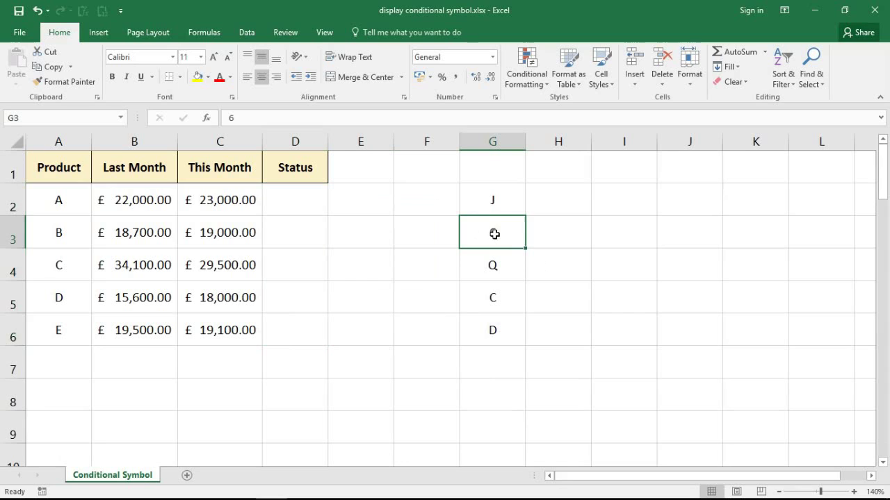
left_click(485, 200)
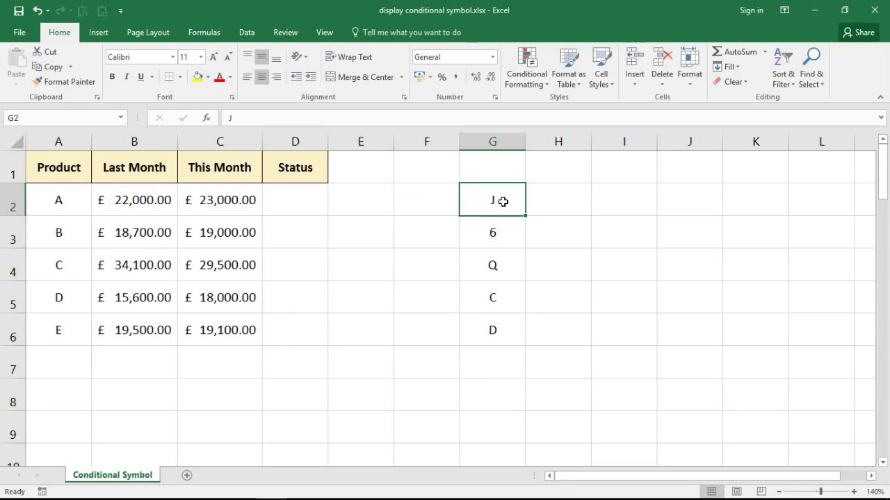
left_click(491, 266)
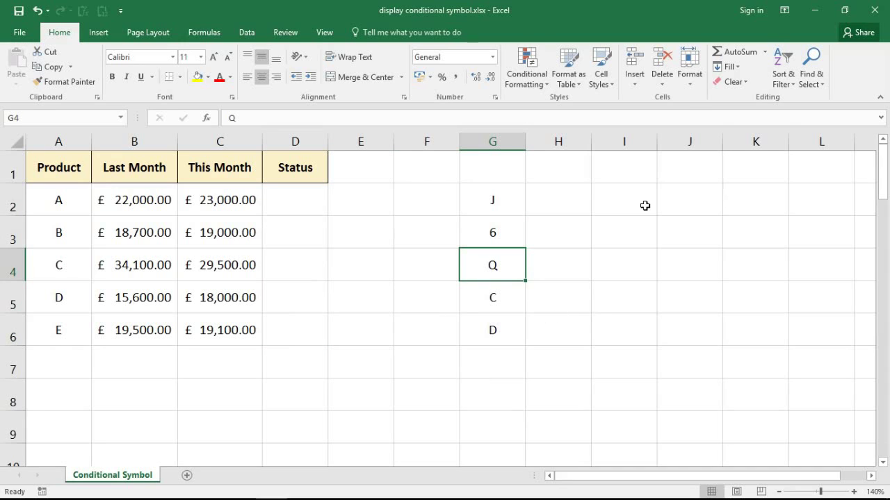
Step: Browse the Wingdings fonts in the Symbol picker without inserting, then commit the last sample character
left_click(106, 35)
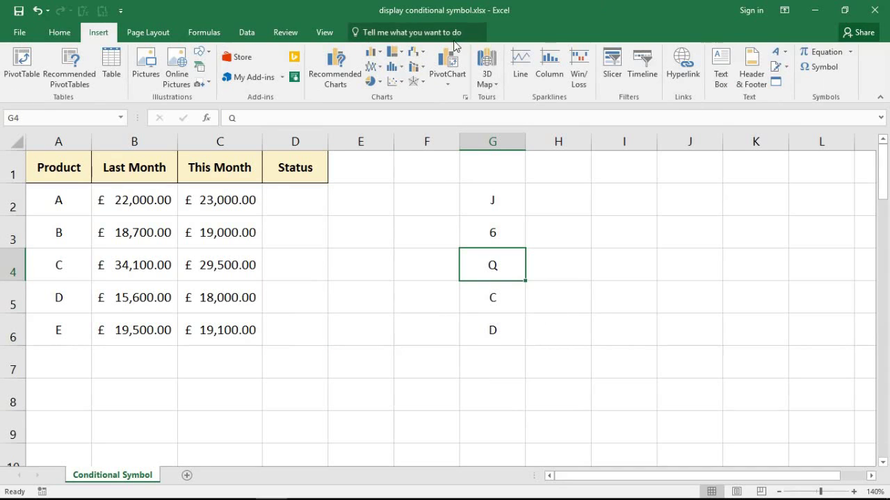
left_click(818, 69)
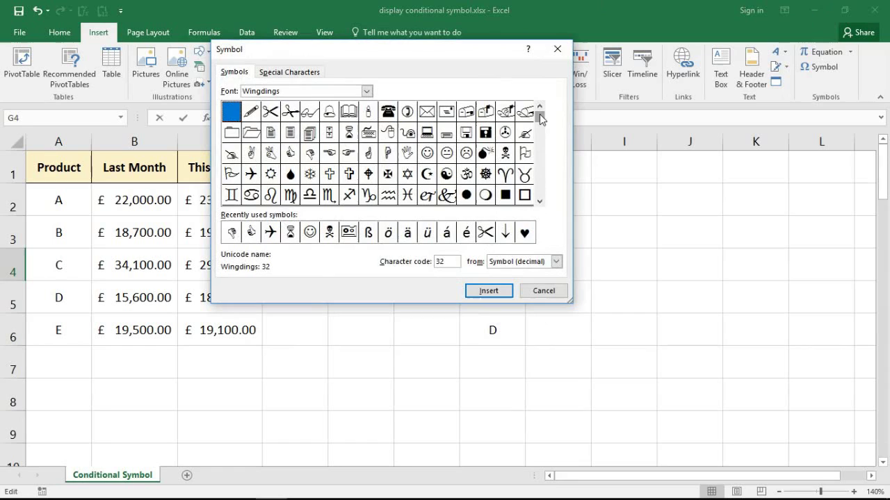
left_click_drag(539, 114, 539, 132)
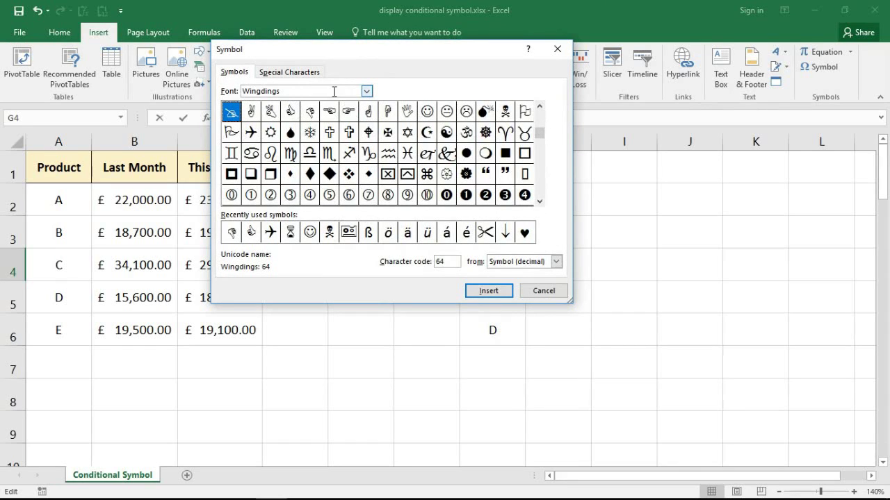
left_click(367, 91)
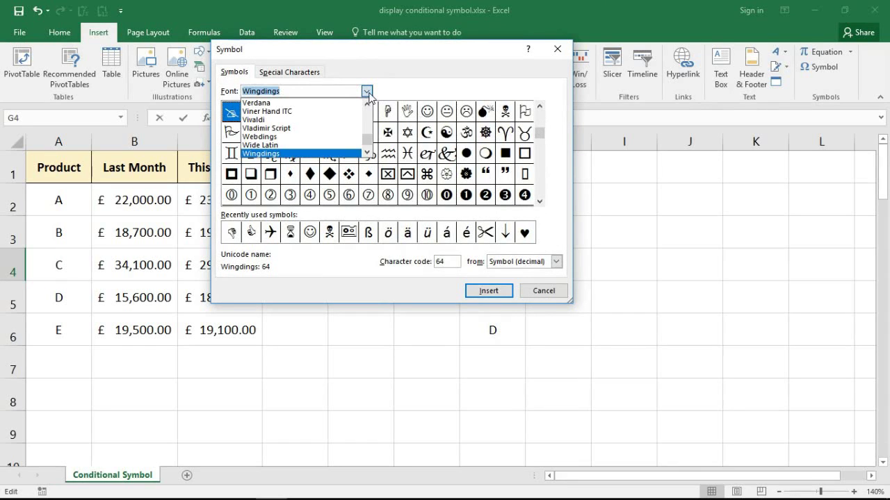
left_click(366, 151)
left_click(366, 151)
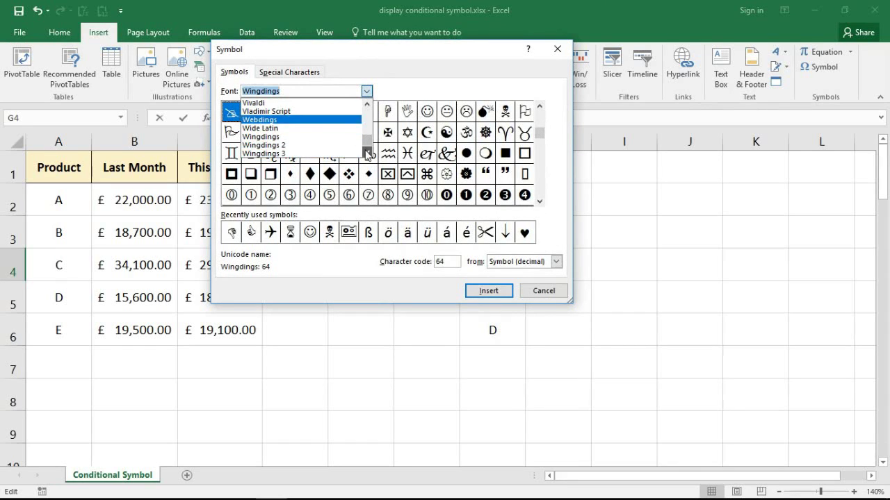
left_click(527, 294)
left_click(527, 293)
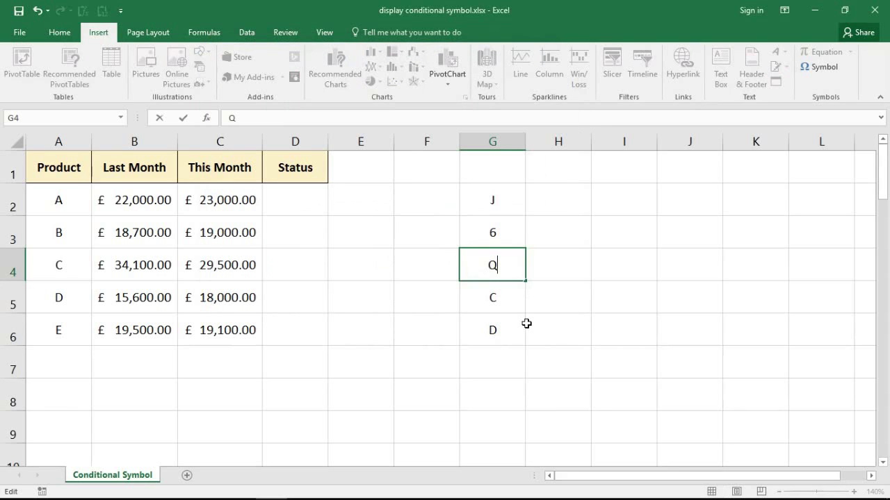
left_click(540, 316)
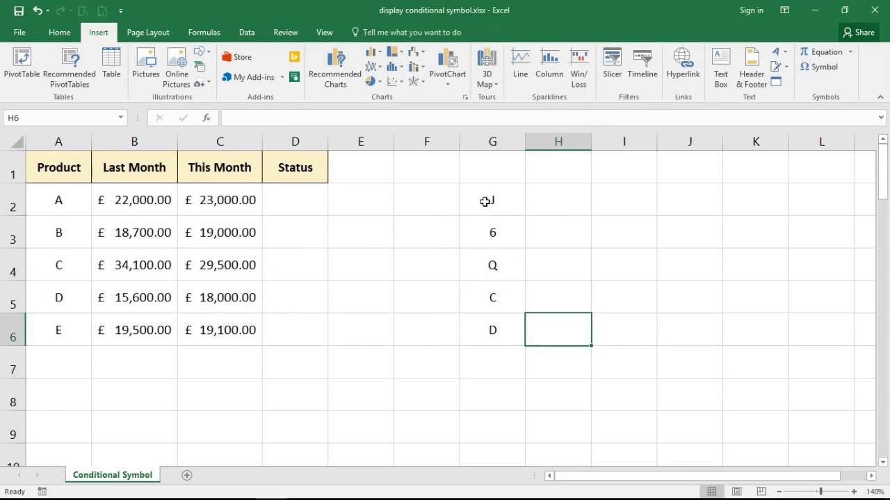
Step: Clear the sample characters from G2:G6 and zoom in on Status cell D2
left_click_drag(477, 201, 476, 326)
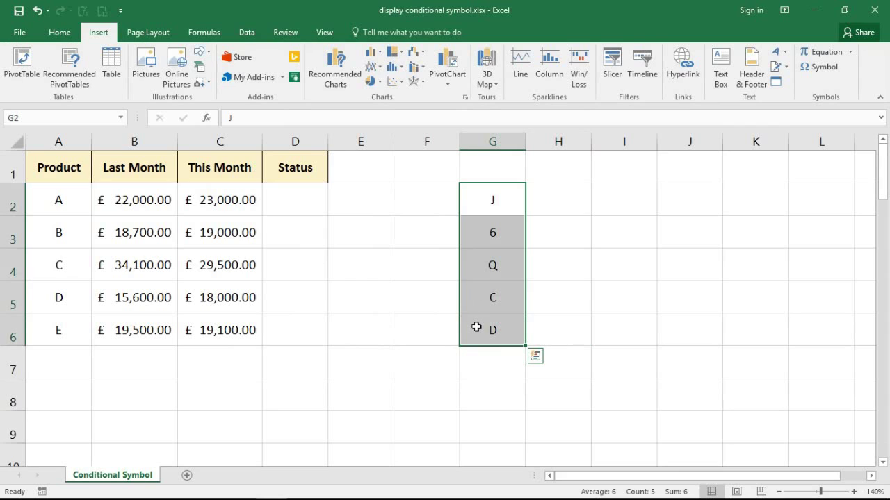
key("Delete")
left_click(308, 206)
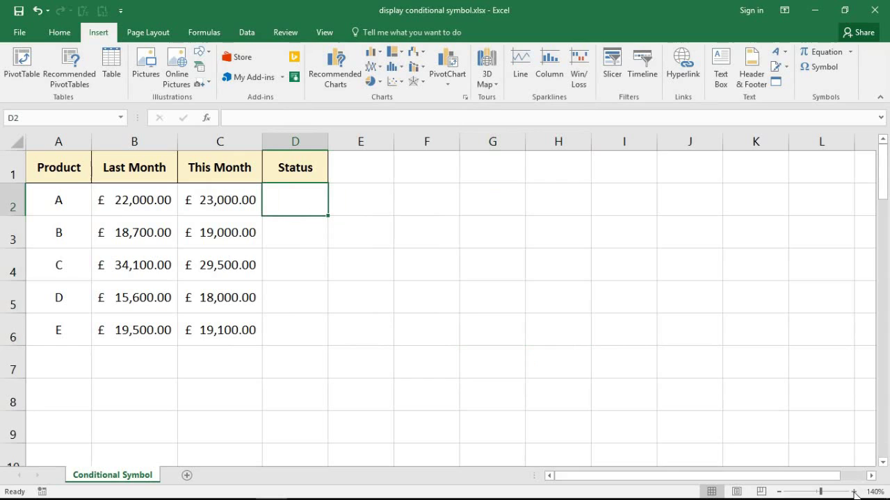
left_click(854, 492)
left_click(855, 492)
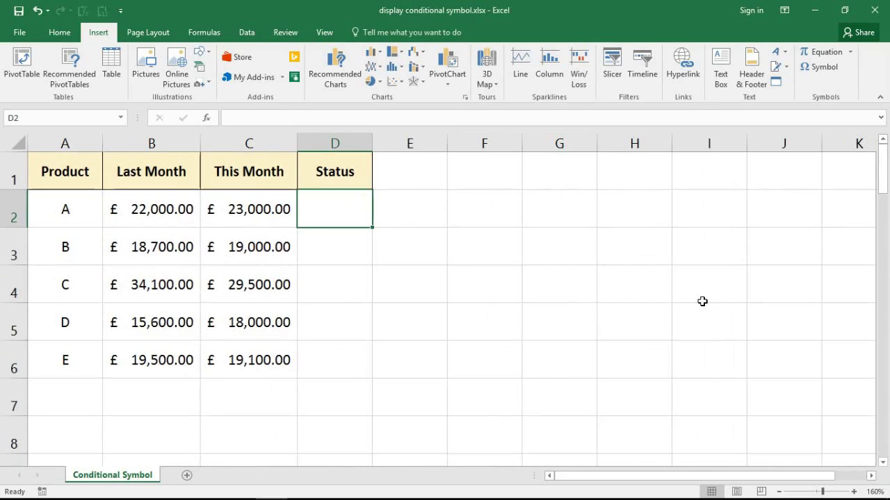
Step: Enter =IF(C2>=B2,"C","D") in D2
key("F2")
type("=if(")
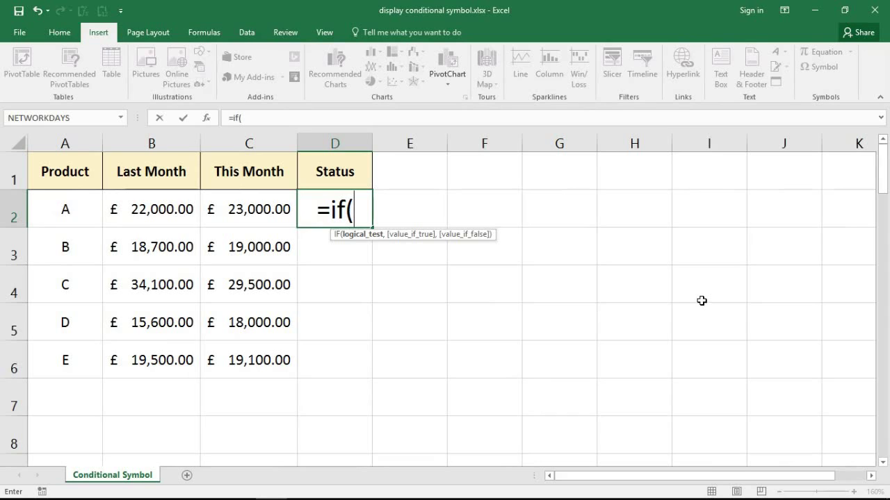
left_click(255, 209)
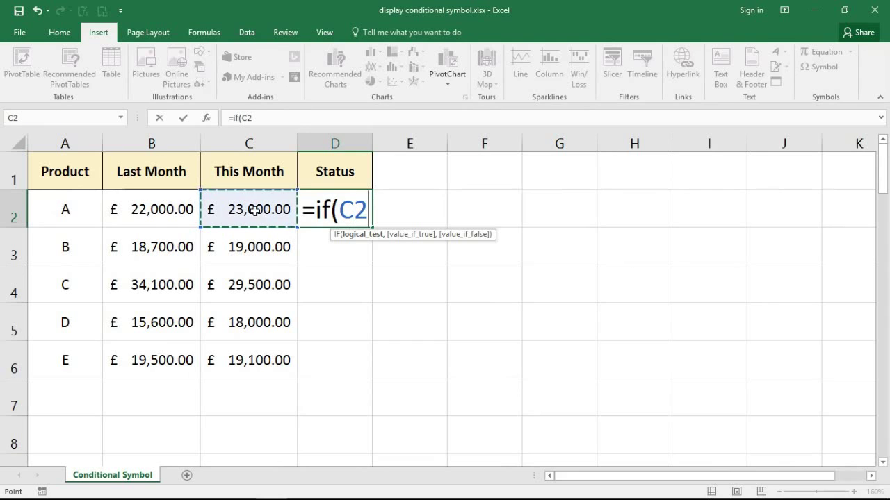
type(">=")
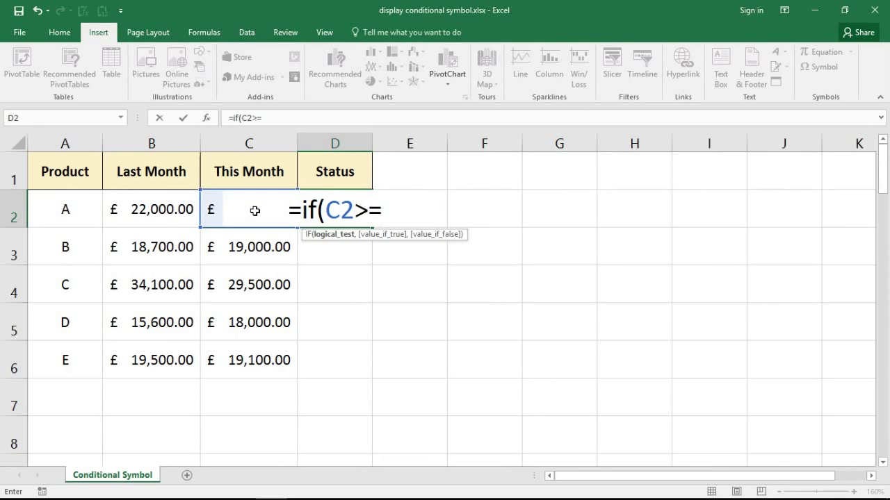
left_click(161, 196)
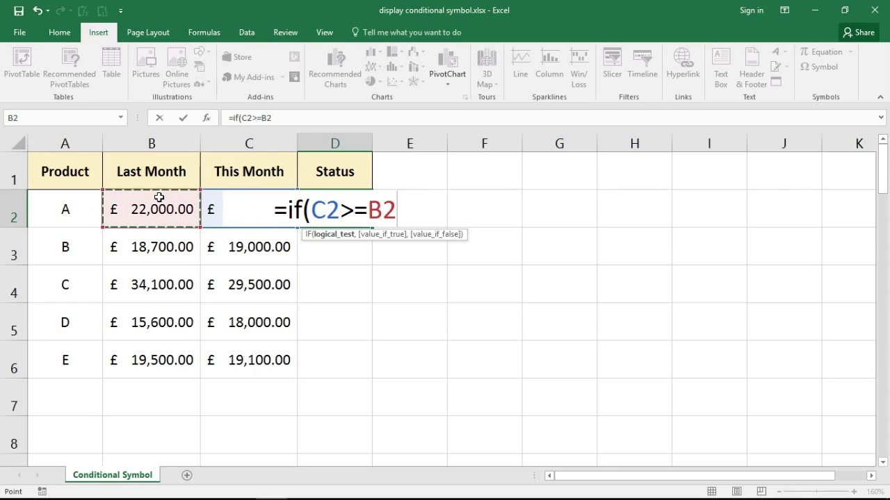
type(",")
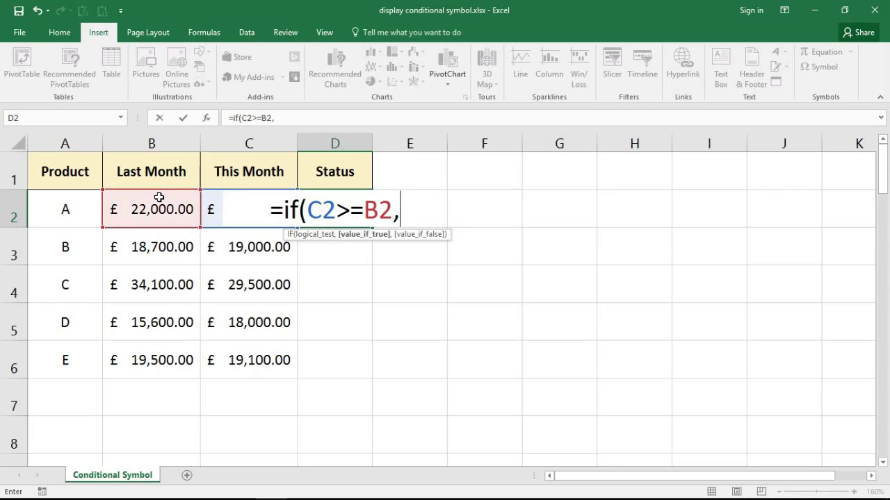
type("\"")
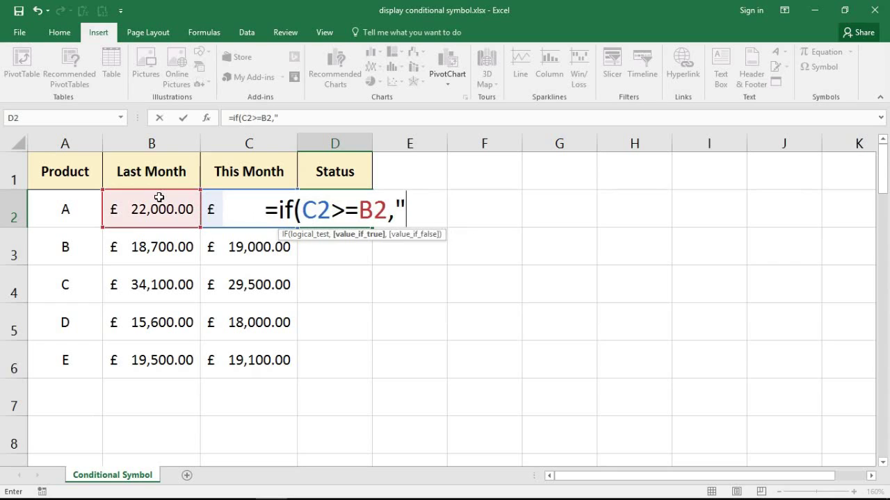
type("C\"")
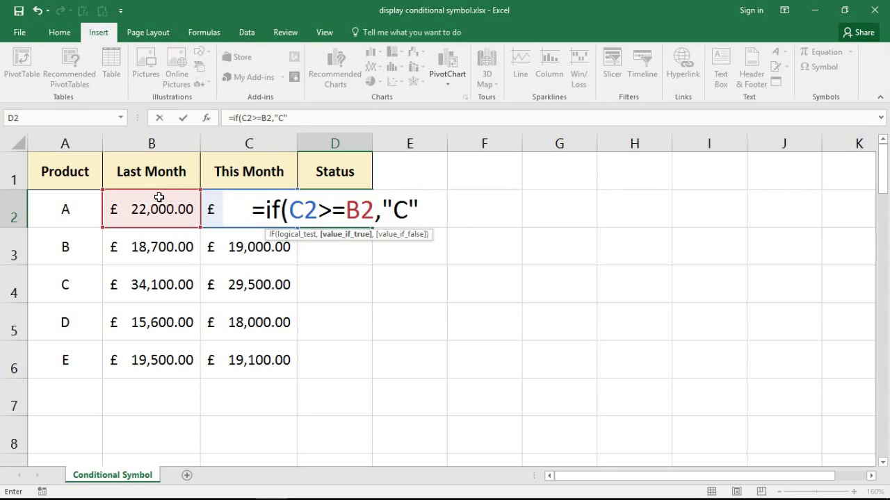
type(",\"D\"")
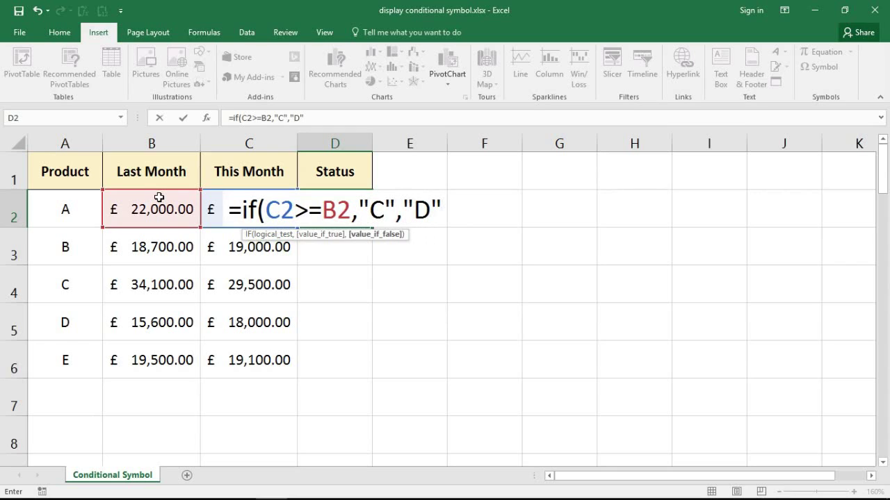
type(")")
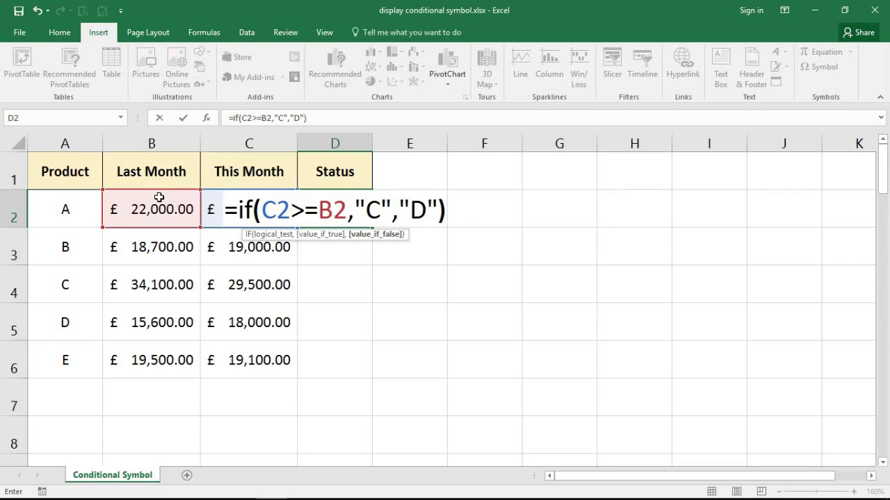
key("Return")
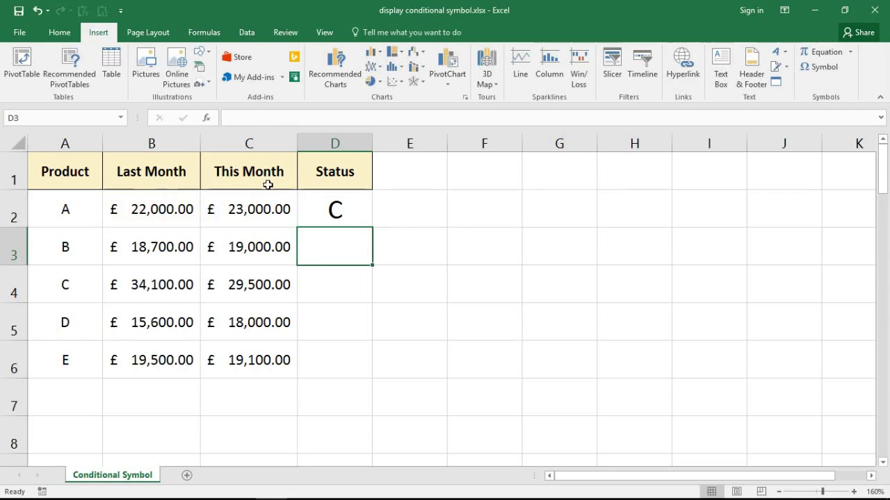
Step: Fill the formula down to D6 and check the C, C, D, C, D results against the monthly values
left_click(233, 211)
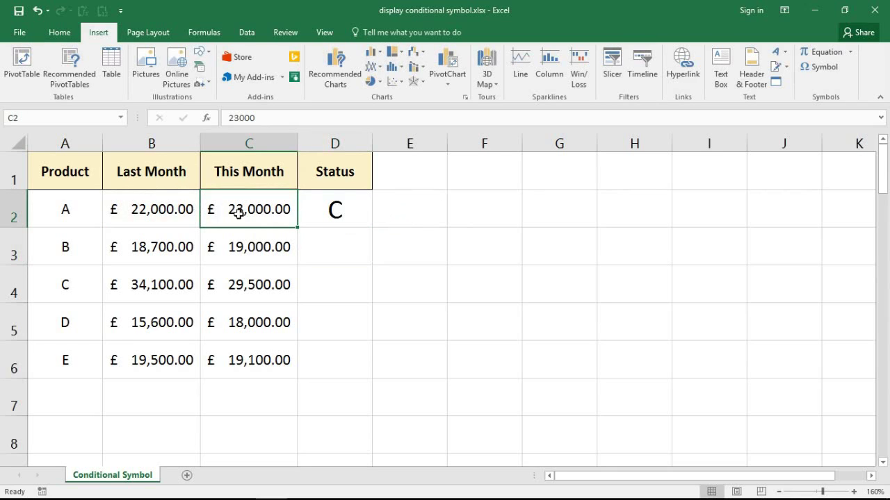
left_click(347, 218)
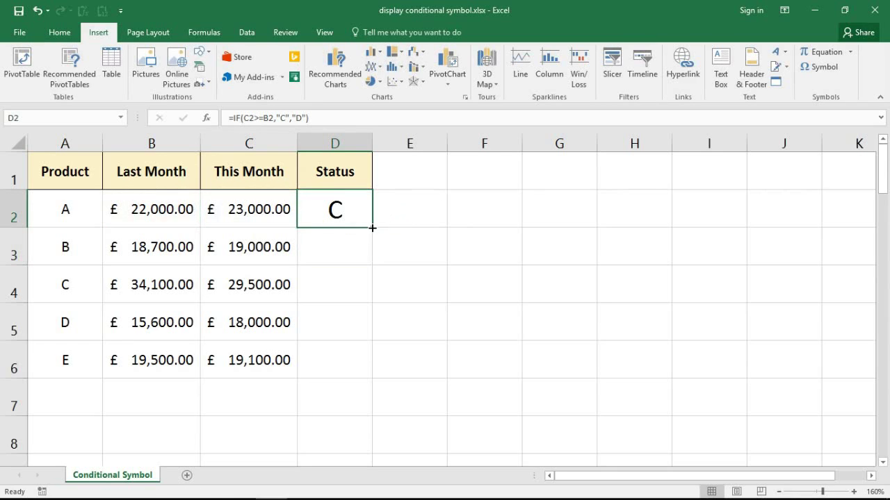
left_click_drag(371, 228, 363, 369)
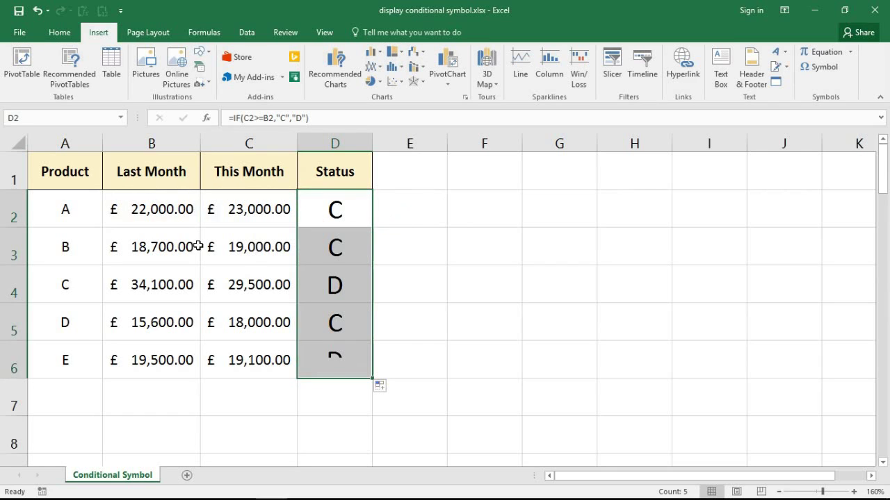
left_click_drag(183, 247, 215, 248)
left_click_drag(179, 280, 215, 285)
left_click(178, 308)
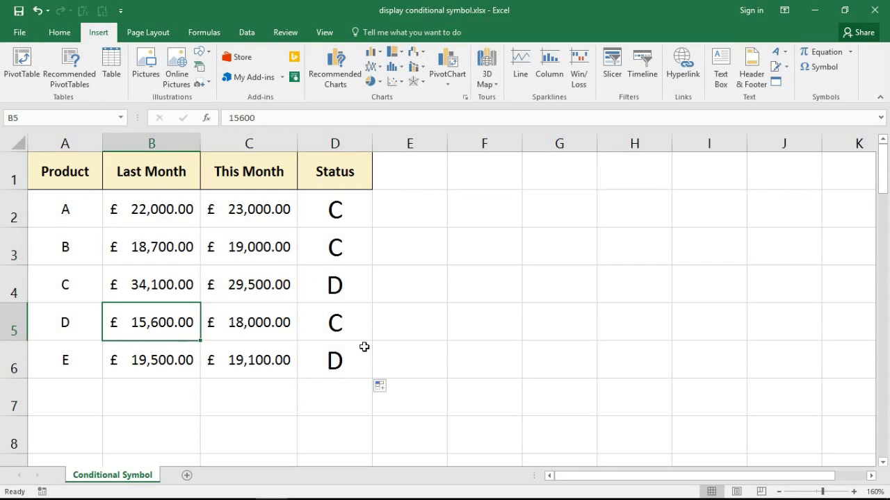
left_click(339, 208)
left_click_drag(339, 207, 334, 357)
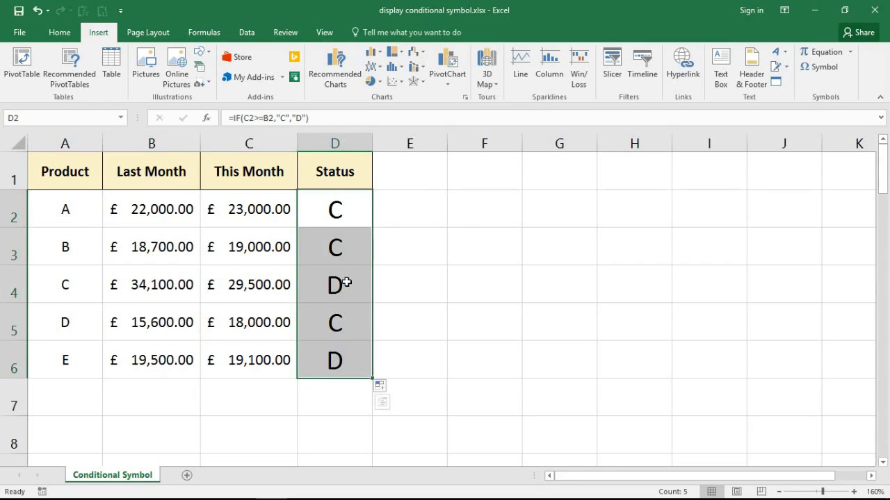
Step: Apply the Wingdings font to D2:D6 so C and D become thumbs-up and thumbs-down
left_click(70, 40)
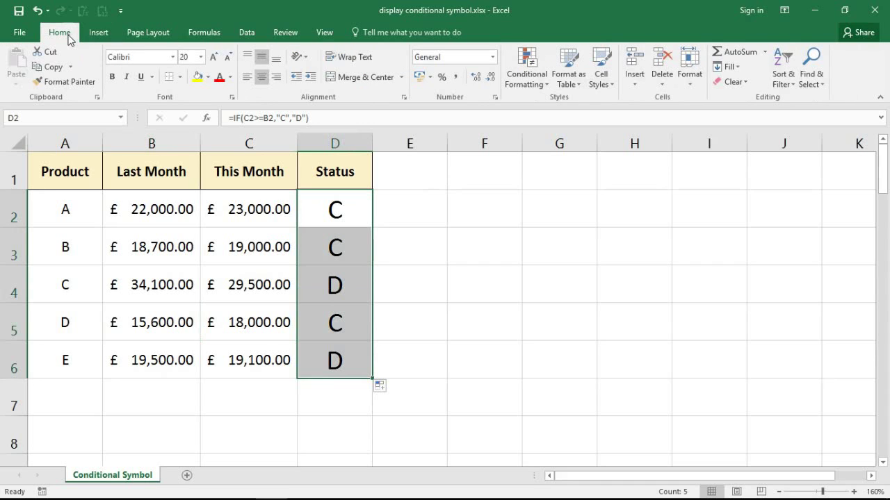
left_click(172, 59)
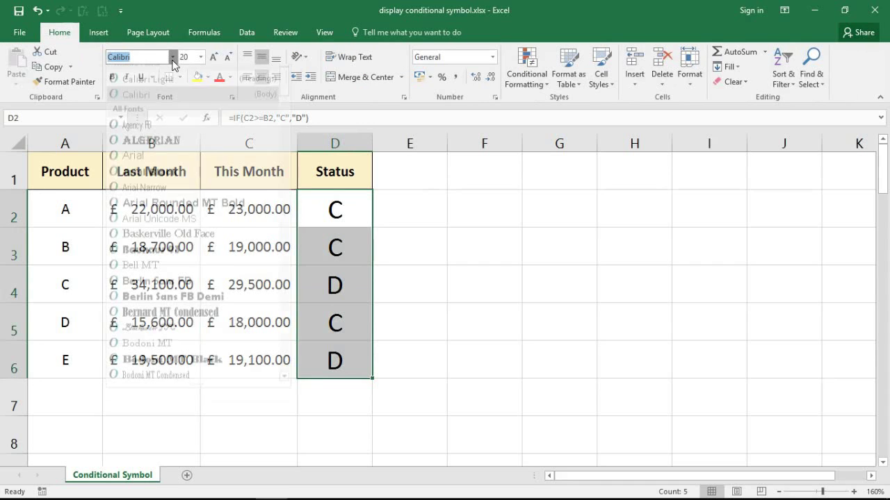
left_click_drag(288, 101, 284, 364)
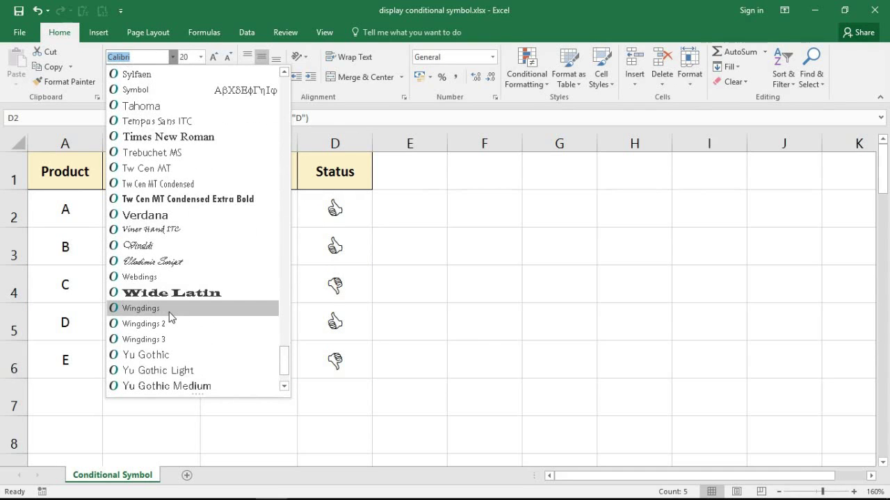
left_click(141, 308)
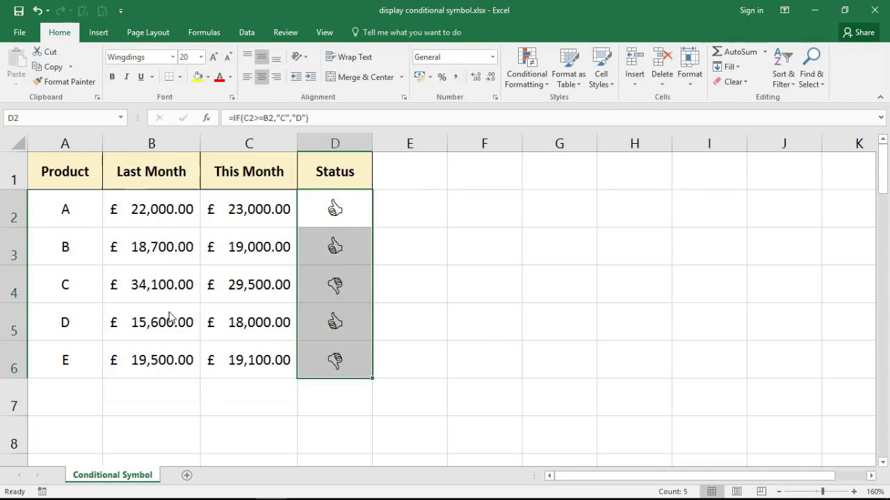
left_click(441, 275)
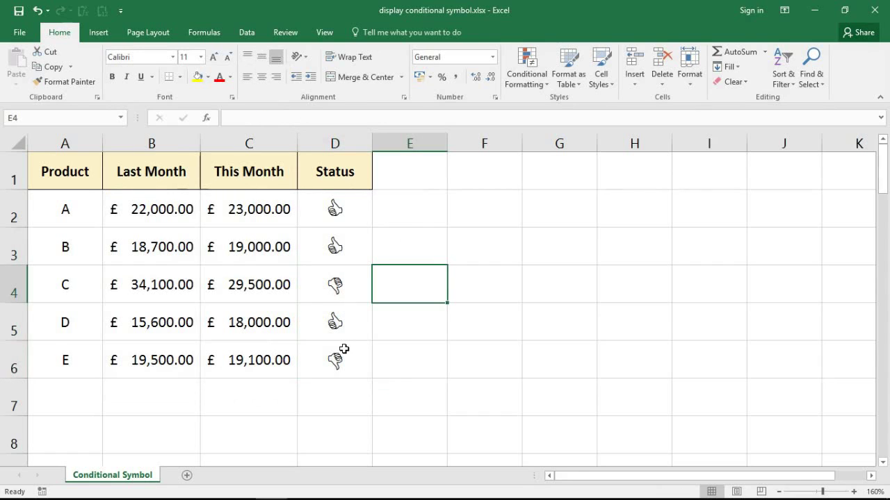
left_click(244, 220)
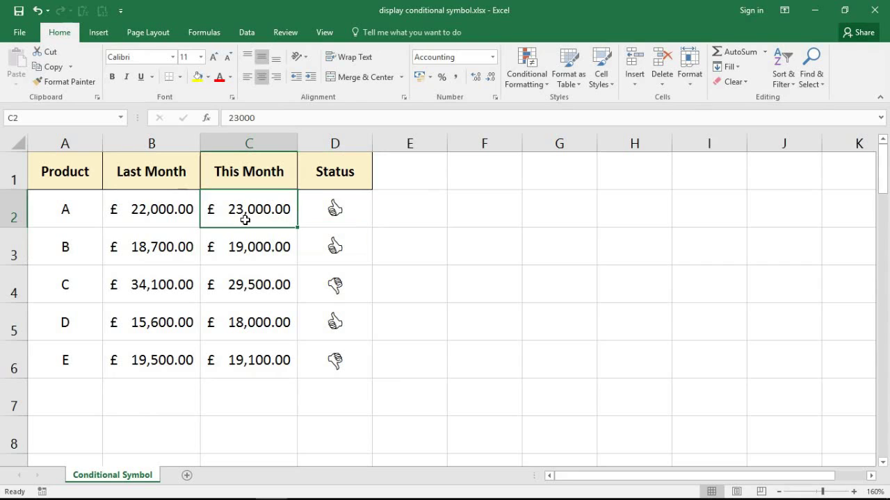
type("2")
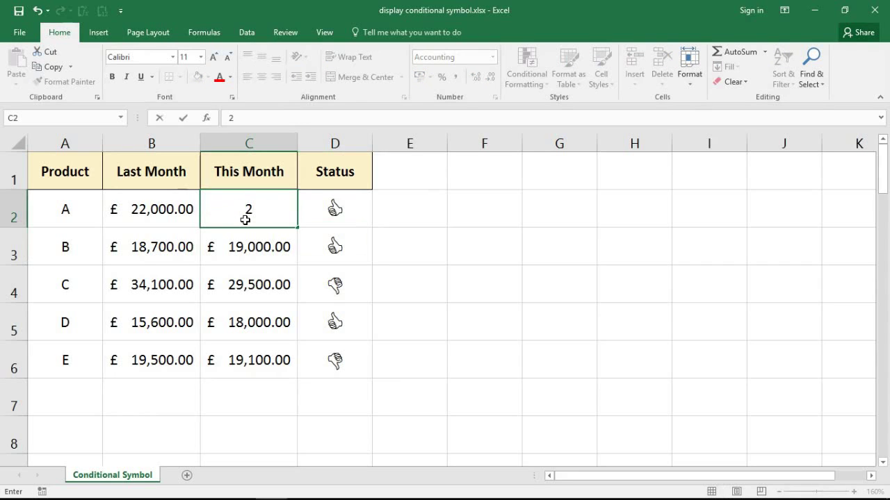
type("1000")
key("Return")
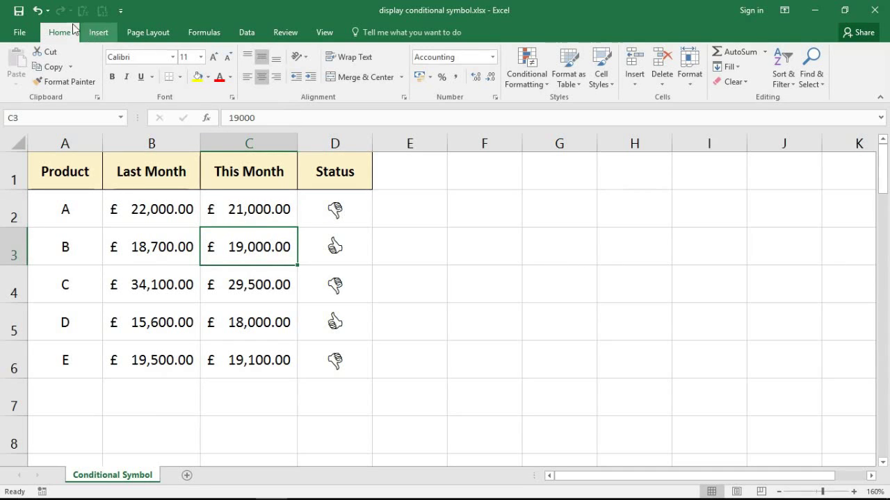
left_click(38, 11)
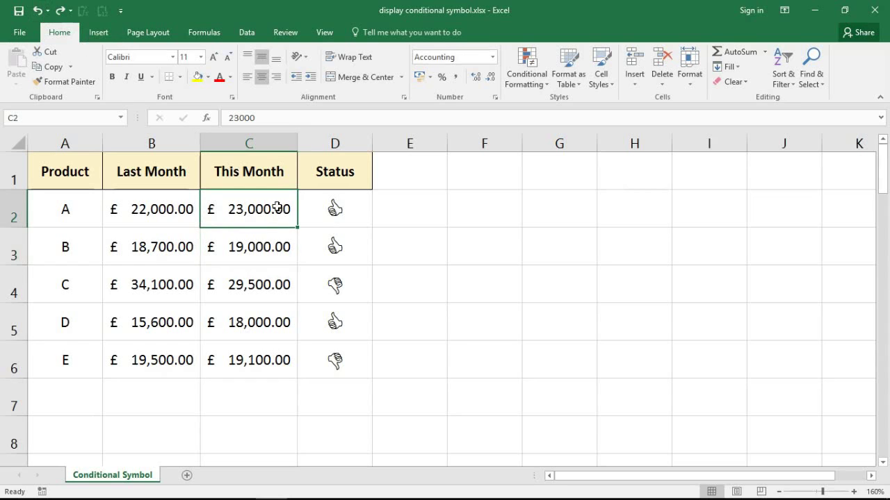
left_click(432, 249)
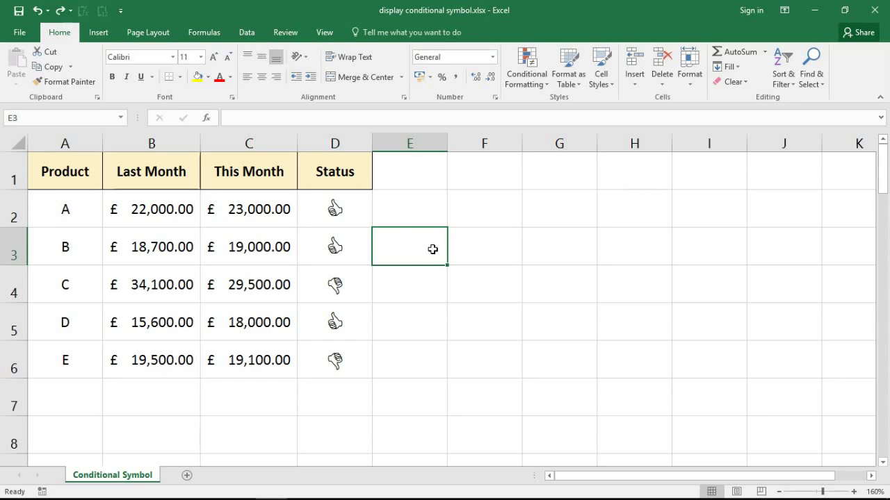
Step: Add an Equal To rule on D2:D6 for C with a custom bold green font
left_click_drag(341, 206, 338, 357)
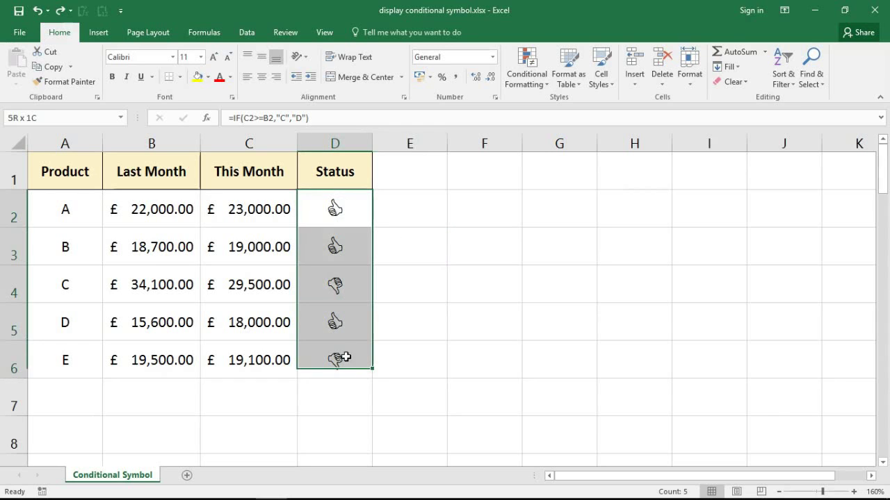
left_click(526, 76)
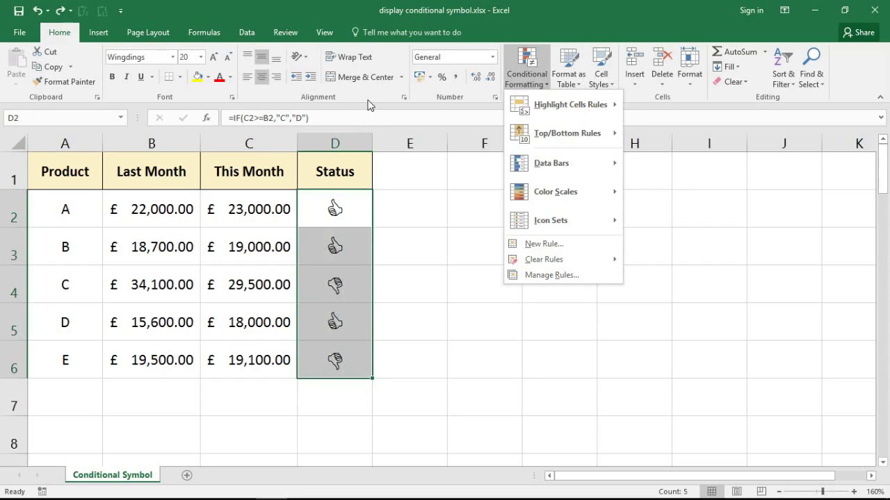
mouse_move(563, 115)
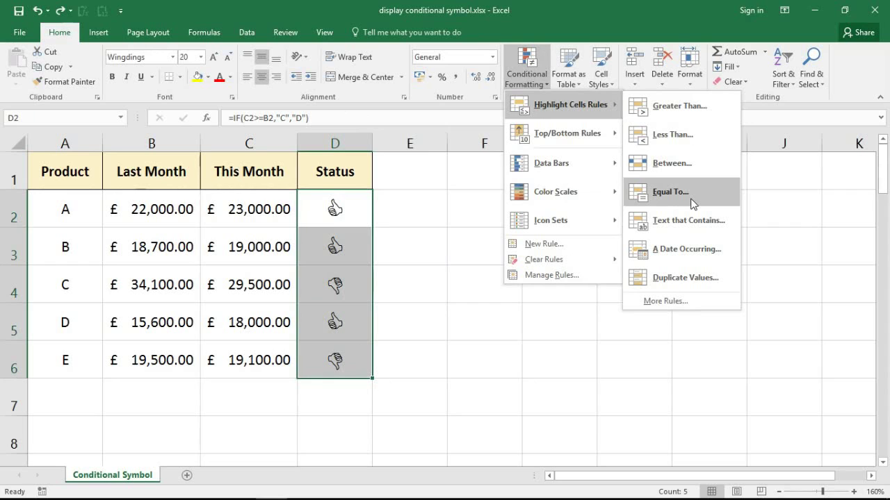
left_click(671, 192)
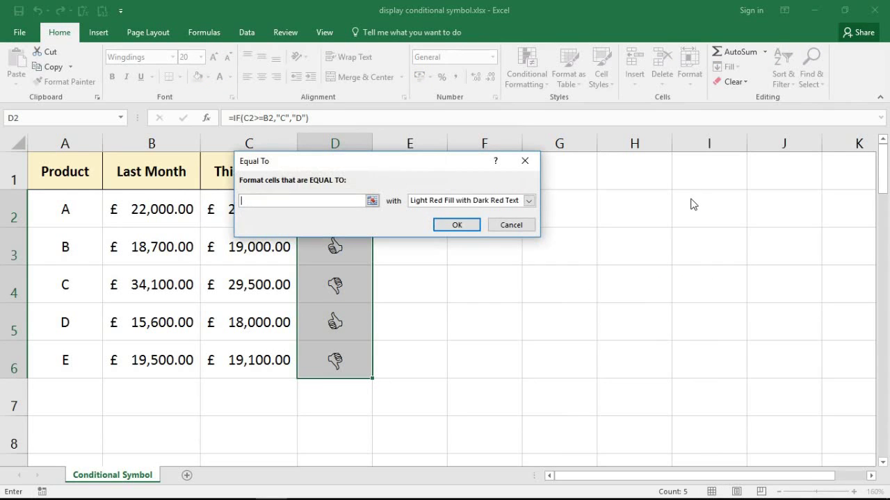
type("C")
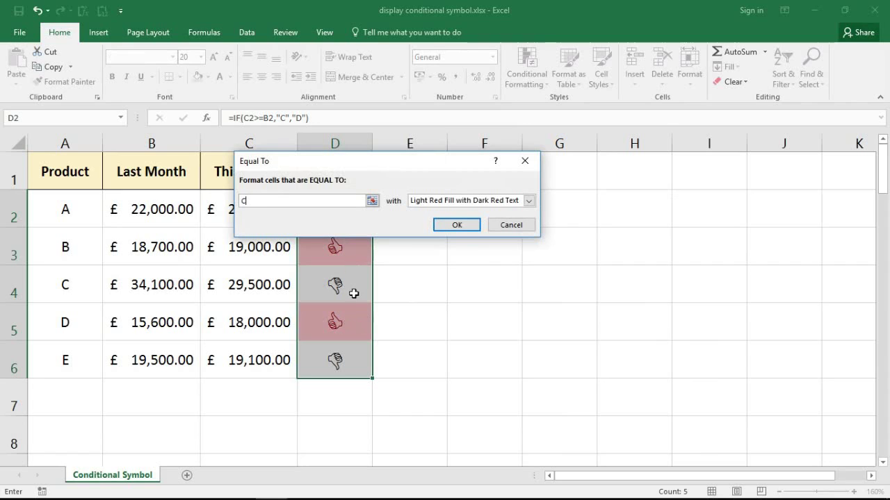
left_click(528, 202)
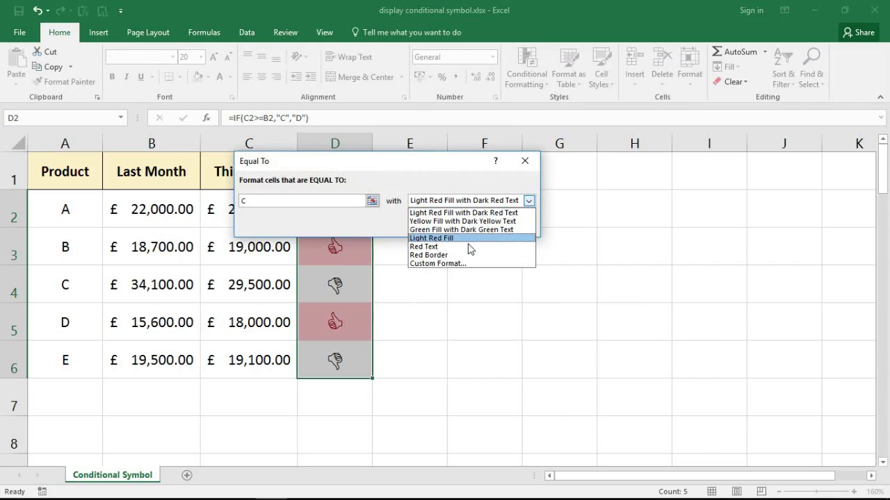
left_click(451, 263)
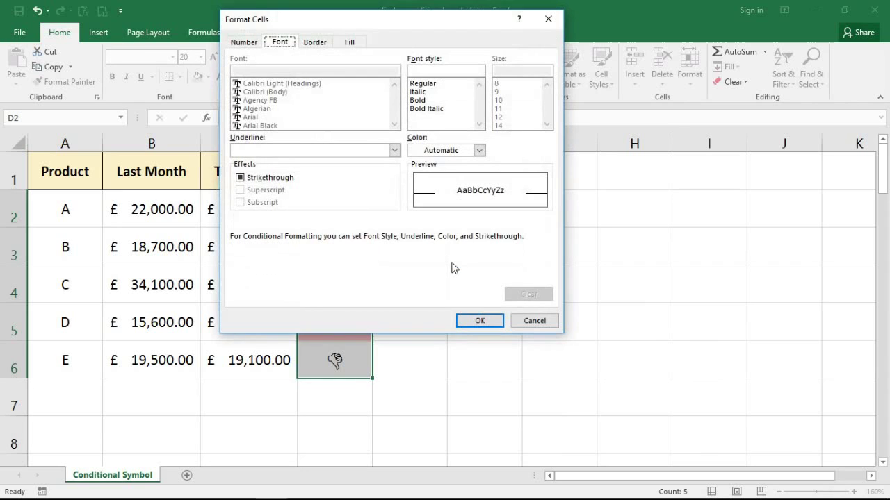
left_click(423, 101)
left_click(434, 153)
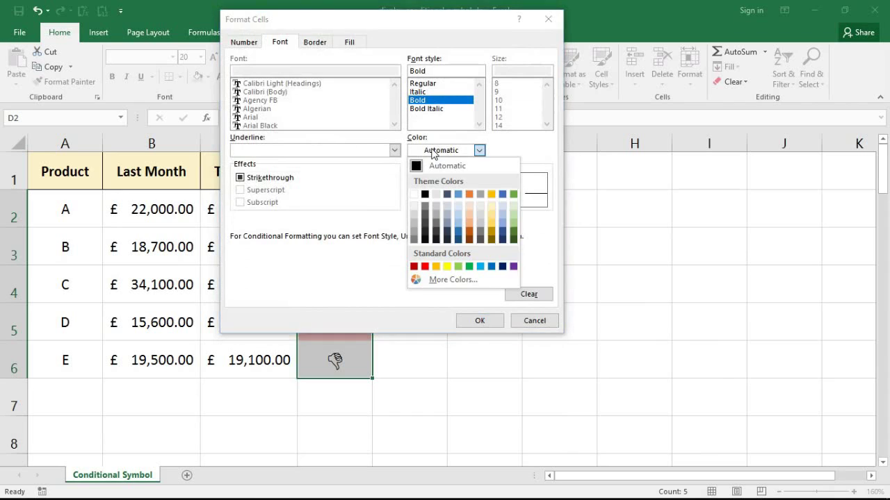
left_click(513, 235)
left_click(478, 320)
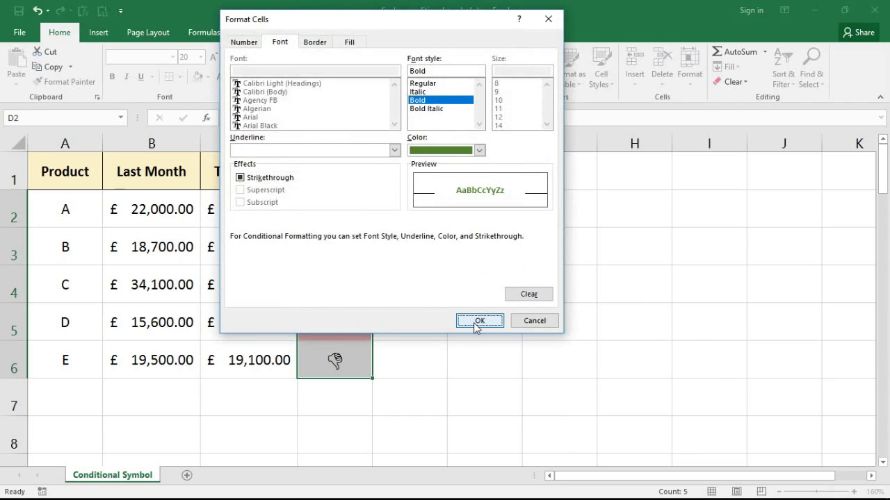
left_click(459, 224)
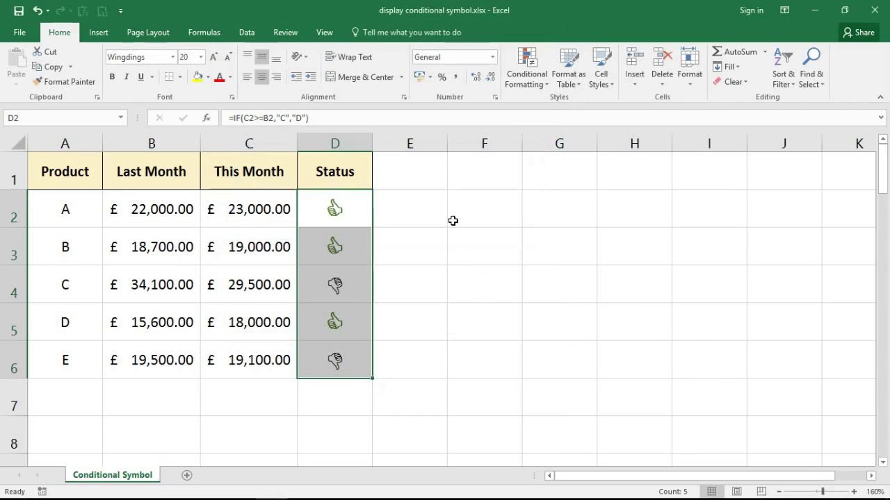
Step: Start an Equal To rule for cells equal to D using the Red Text preset
left_click(527, 82)
mouse_move(546, 107)
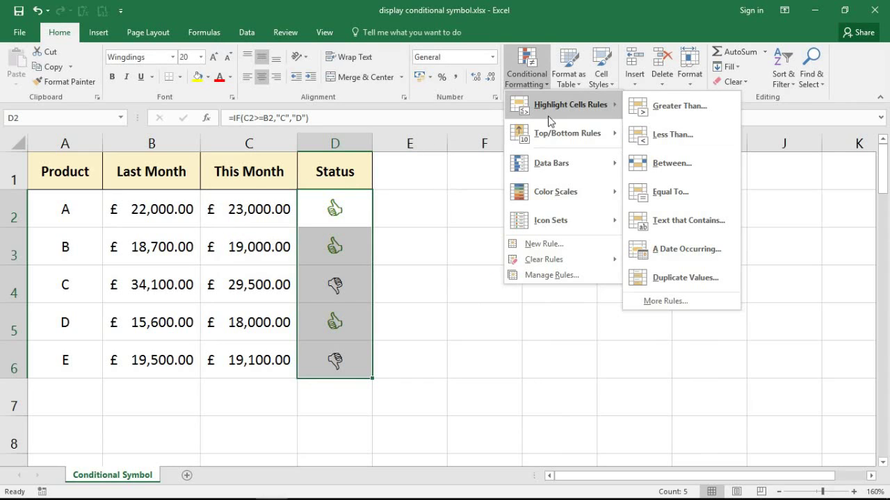
left_click(664, 188)
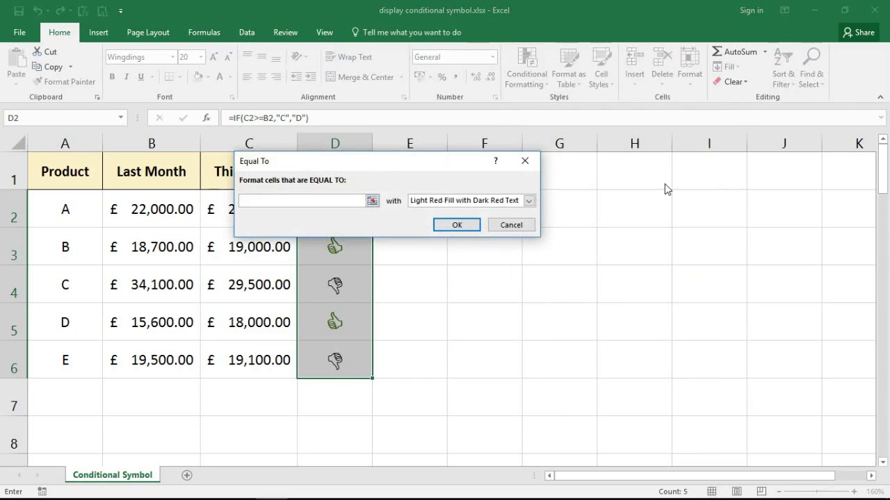
type("D")
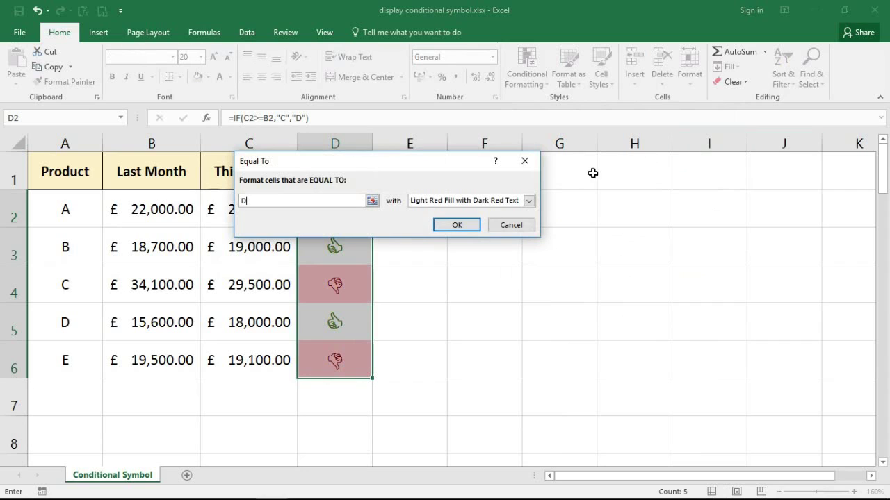
left_click(529, 203)
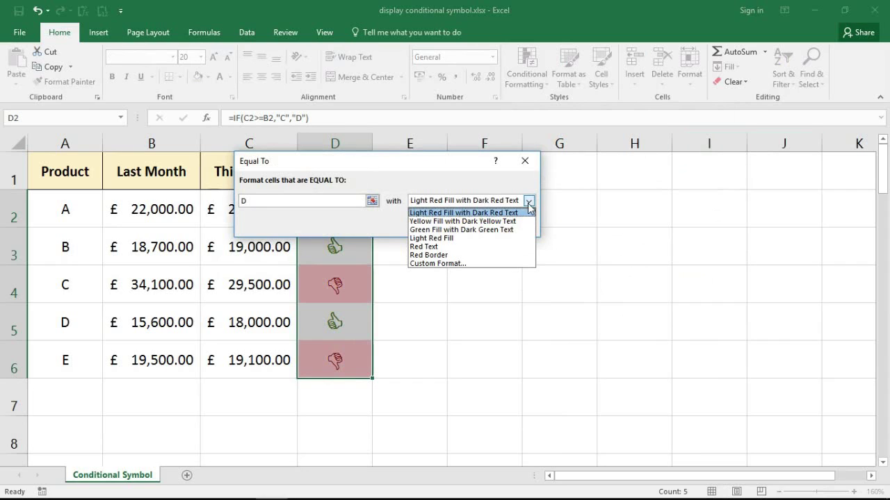
left_click(455, 249)
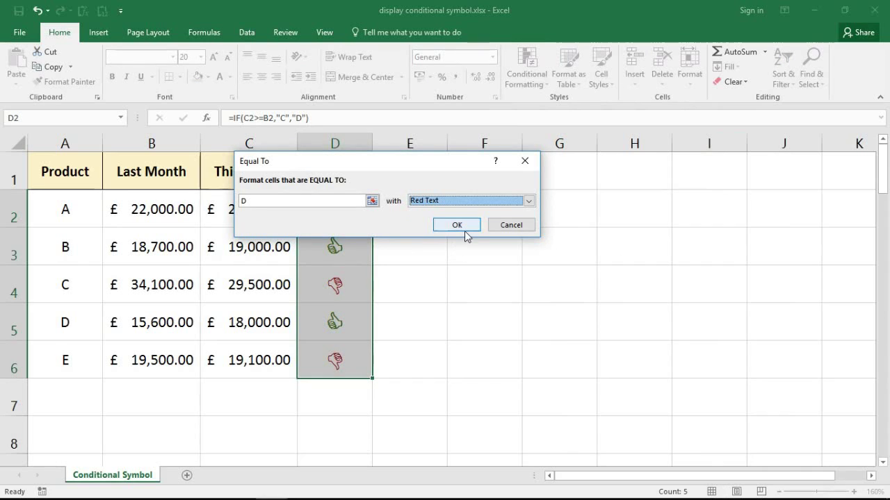
Step: Replace the preset with a custom bold red format and apply the rule
left_click(529, 201)
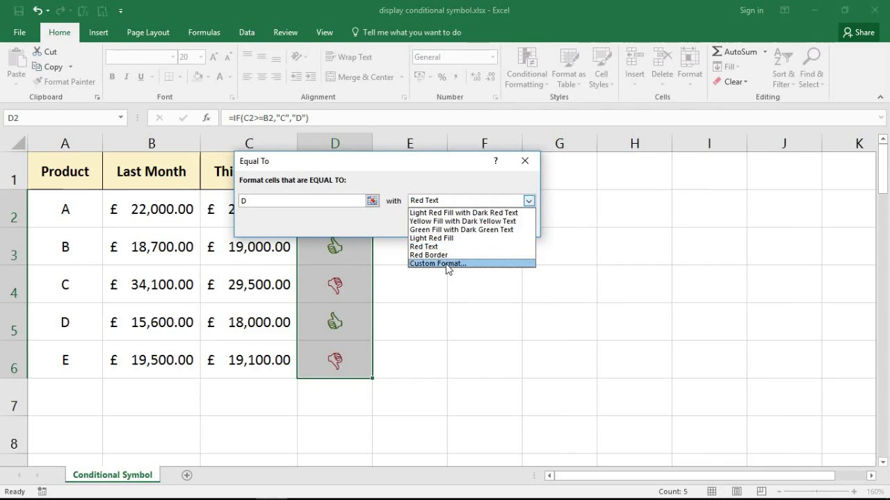
left_click(449, 267)
left_click(421, 100)
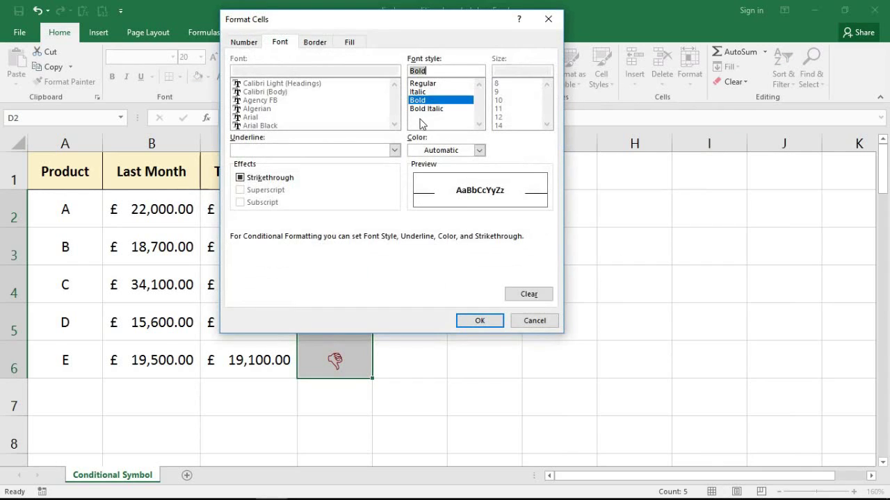
left_click(424, 150)
left_click(425, 267)
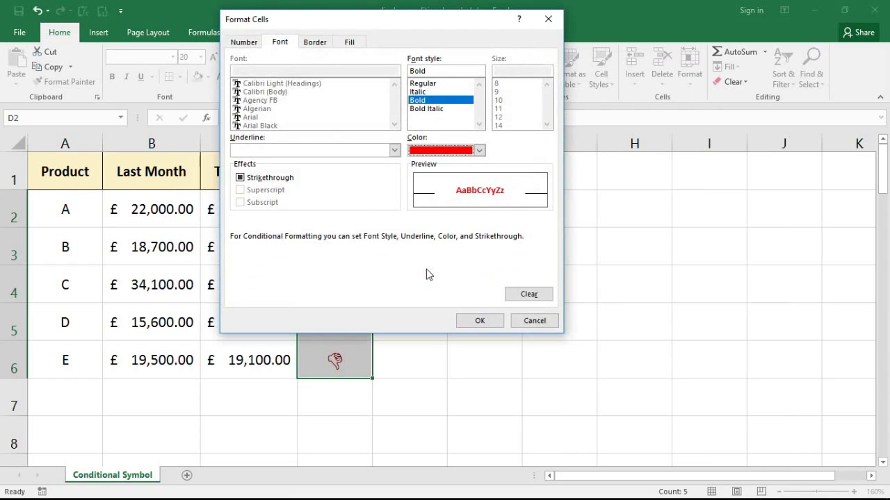
left_click(475, 321)
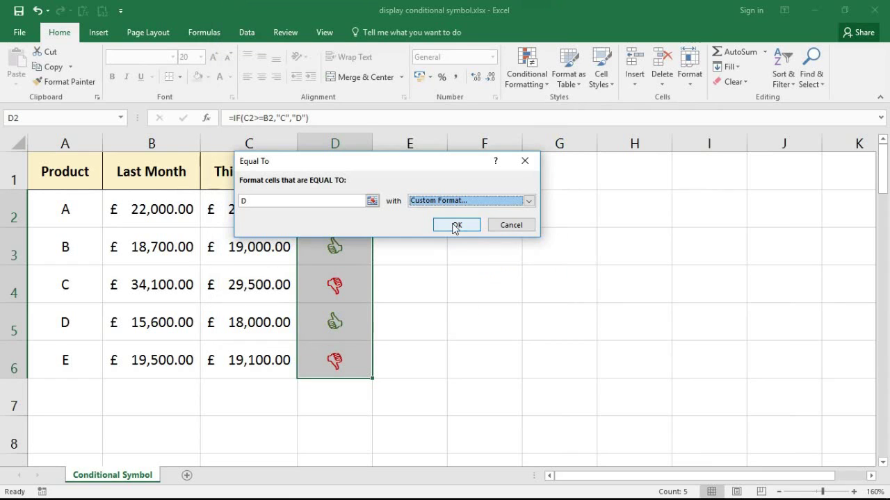
left_click(456, 225)
left_click(422, 264)
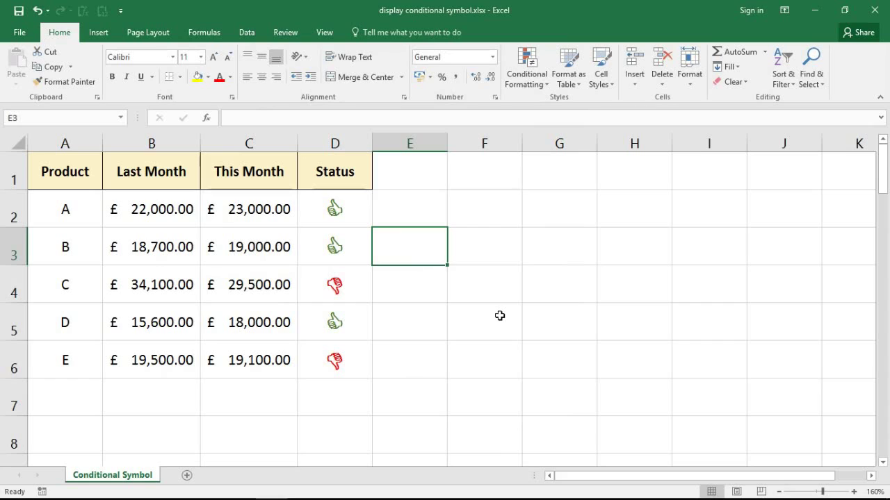